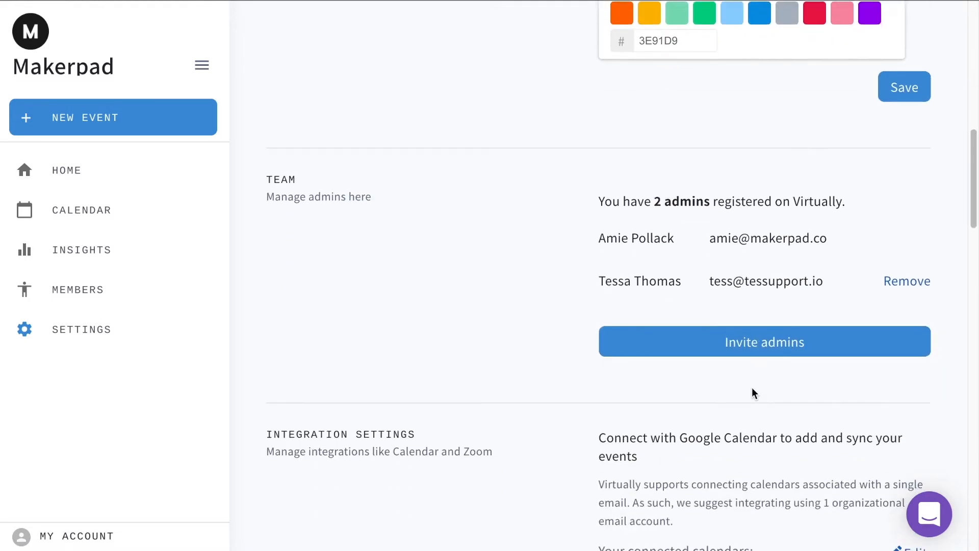
scroll(753, 389, "down", 9)
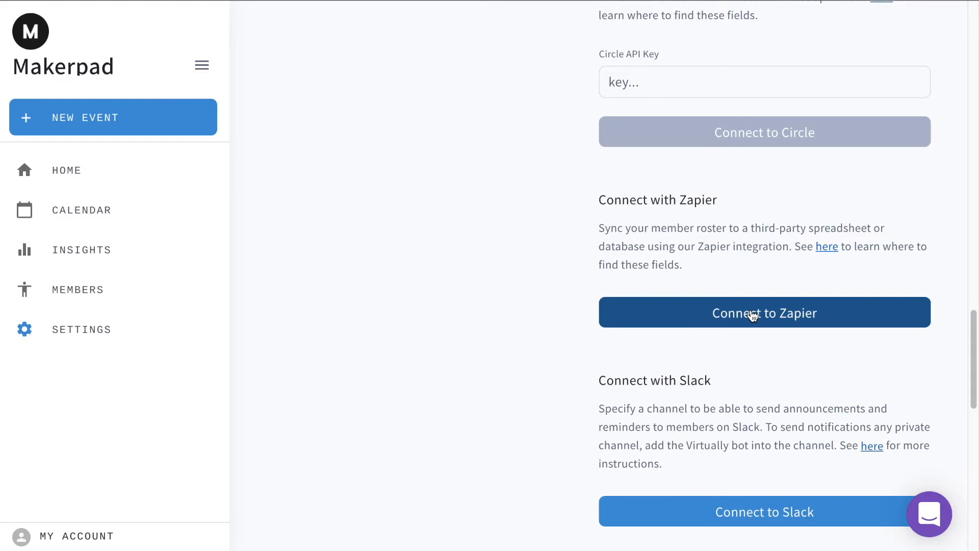
Step: Start the Zapier connection for the Virtually member roster
left_click(752, 314)
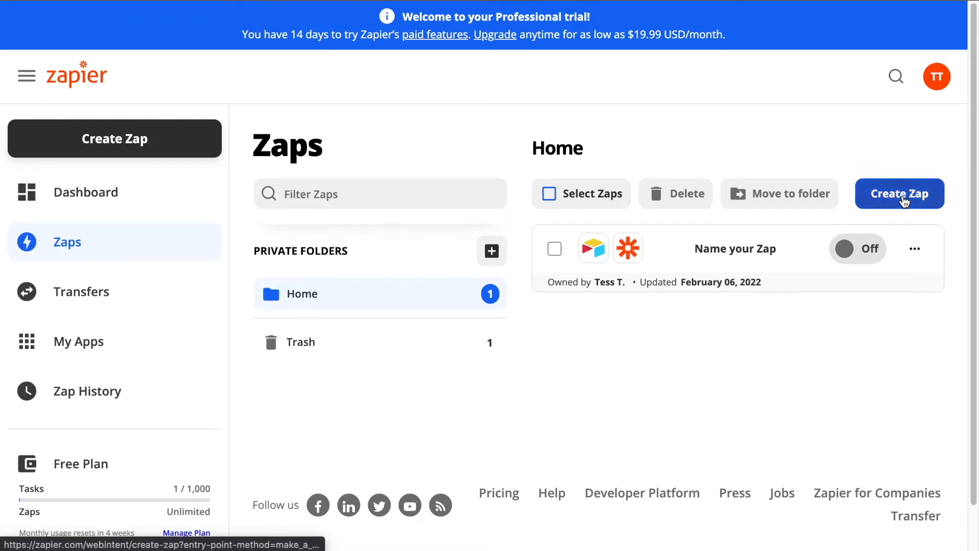
Step: Create a Zap named 'Virtually Automation - Member Sync' and search 'Airtab' for its trigger app
left_click(904, 201)
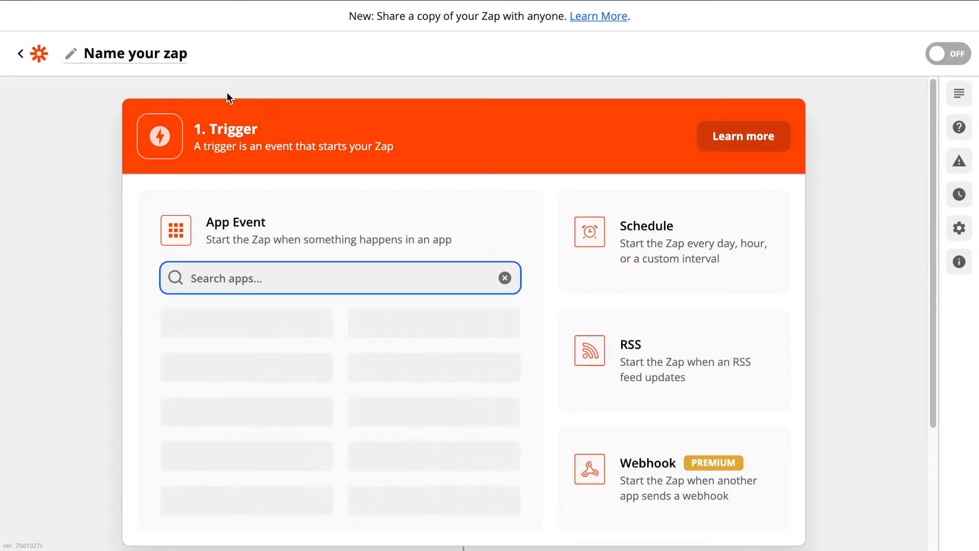
left_click(162, 62)
type("Vir")
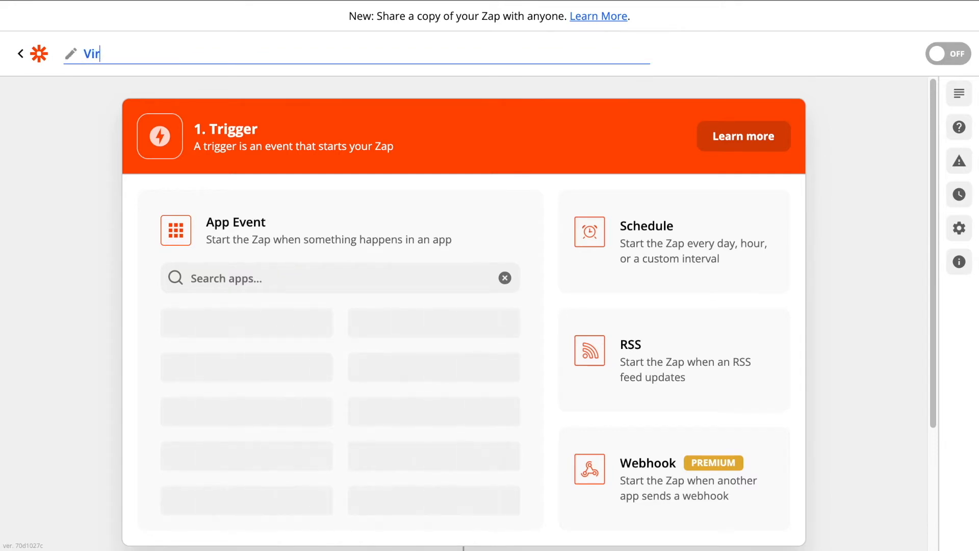
type("tually Automation")
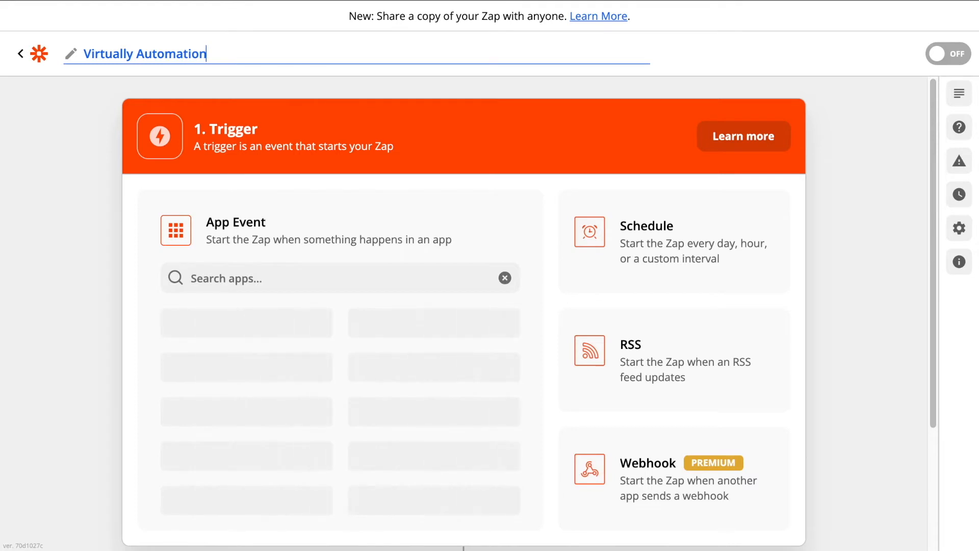
type(" - Mem")
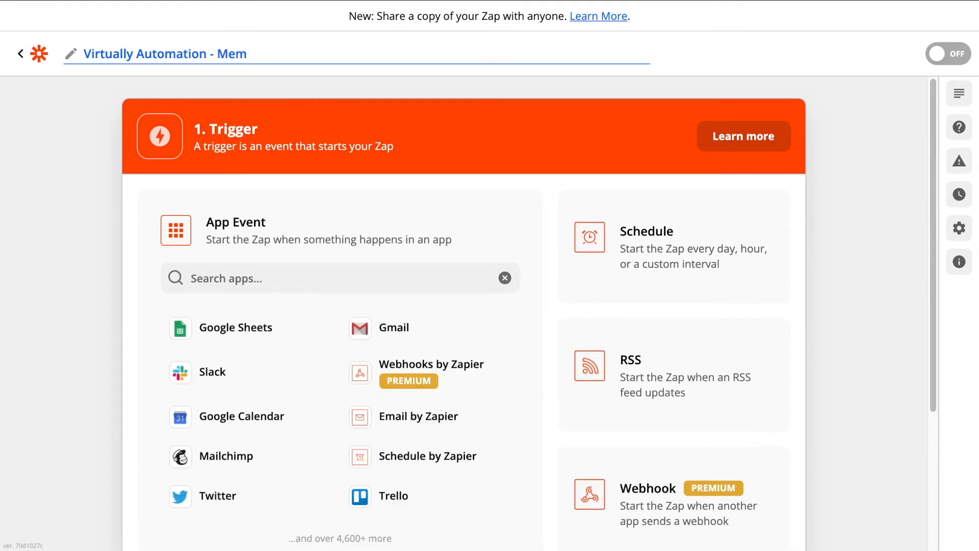
type("ber Sync")
left_click(323, 270)
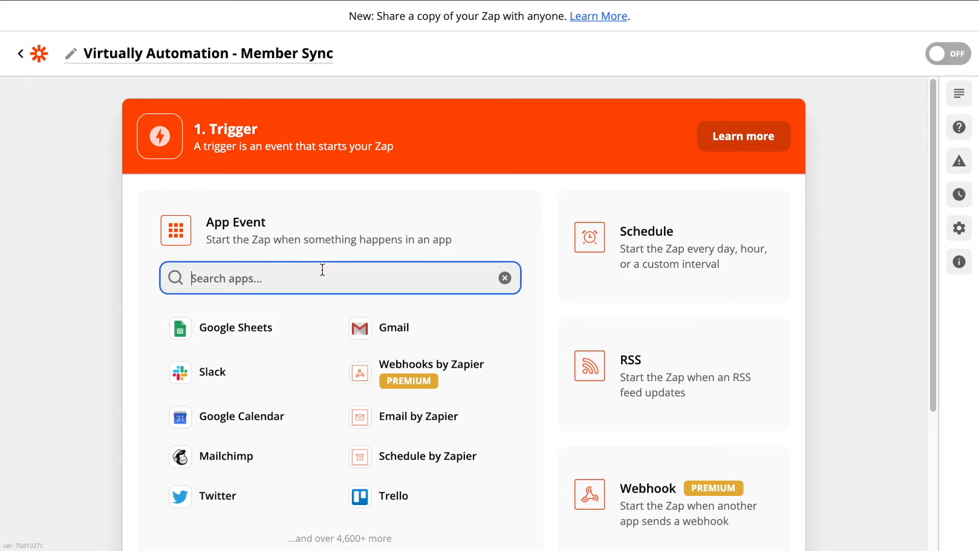
type("Airt")
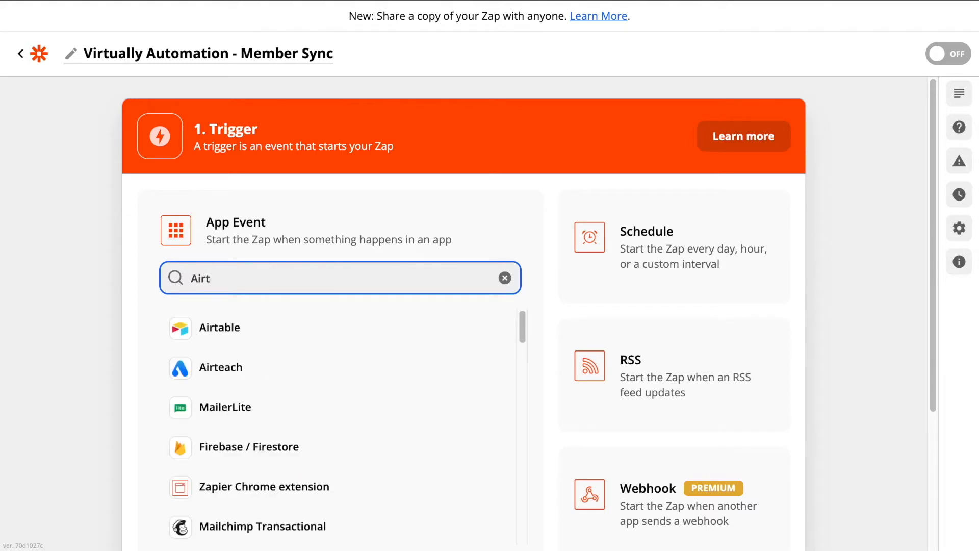
type("ab")
Step: Set the trigger to Airtable New Record using the connected Airtable account
left_click(236, 328)
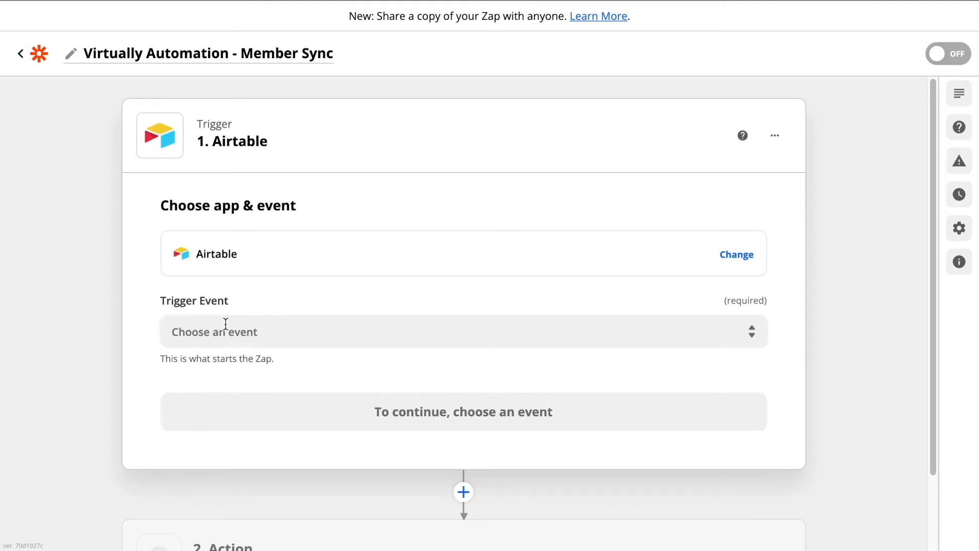
left_click(241, 320)
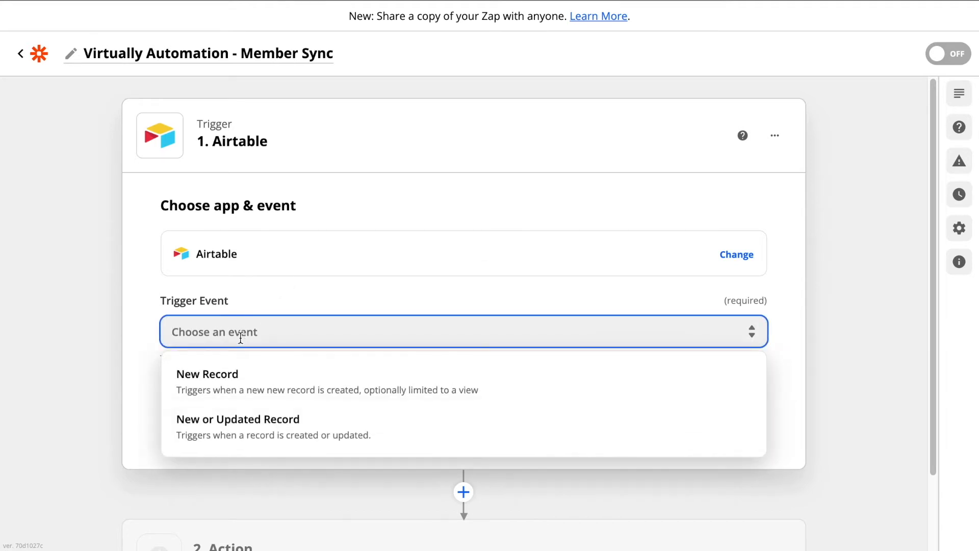
left_click(229, 386)
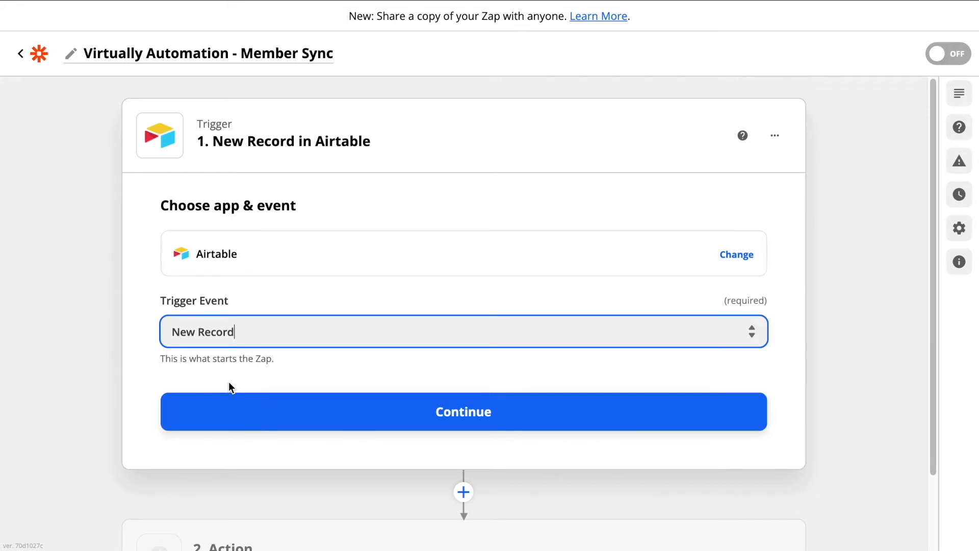
left_click(317, 404)
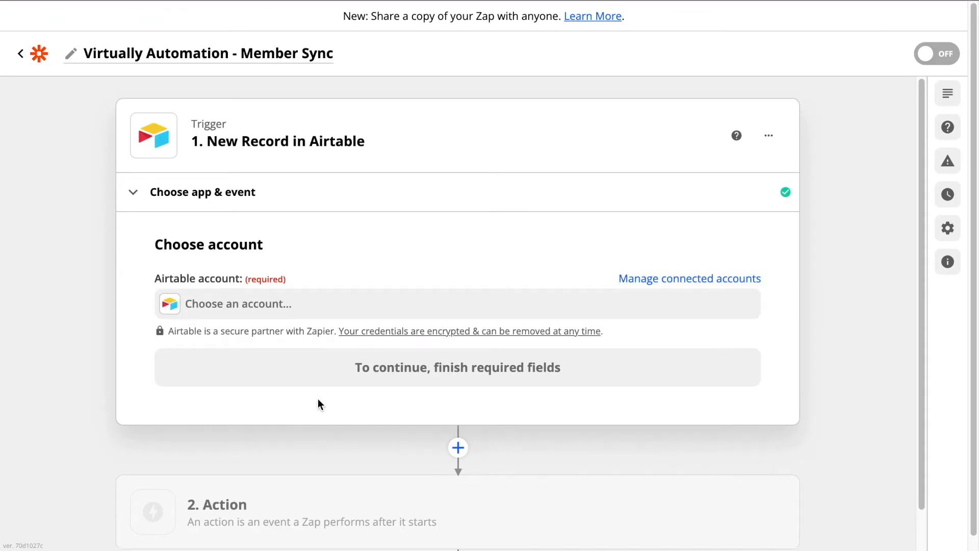
left_click(284, 270)
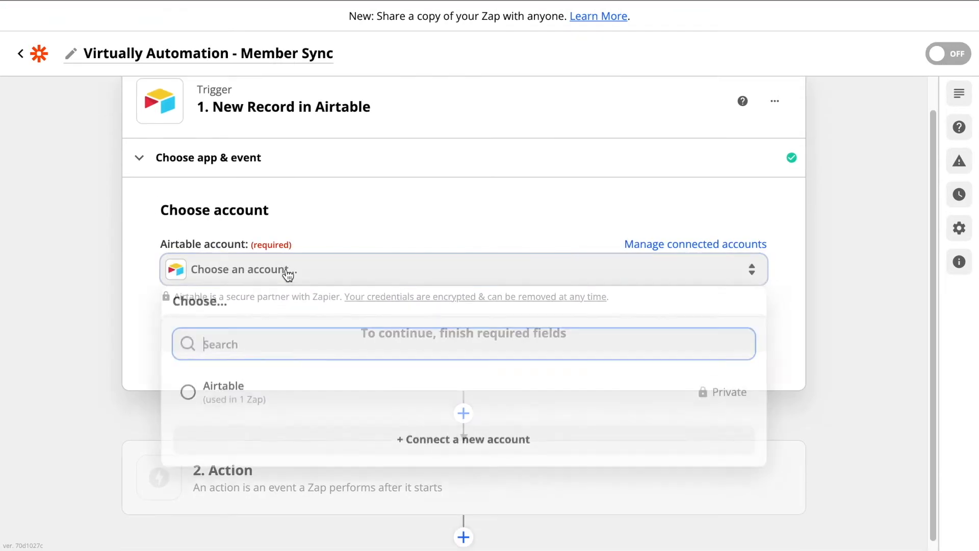
left_click(194, 399)
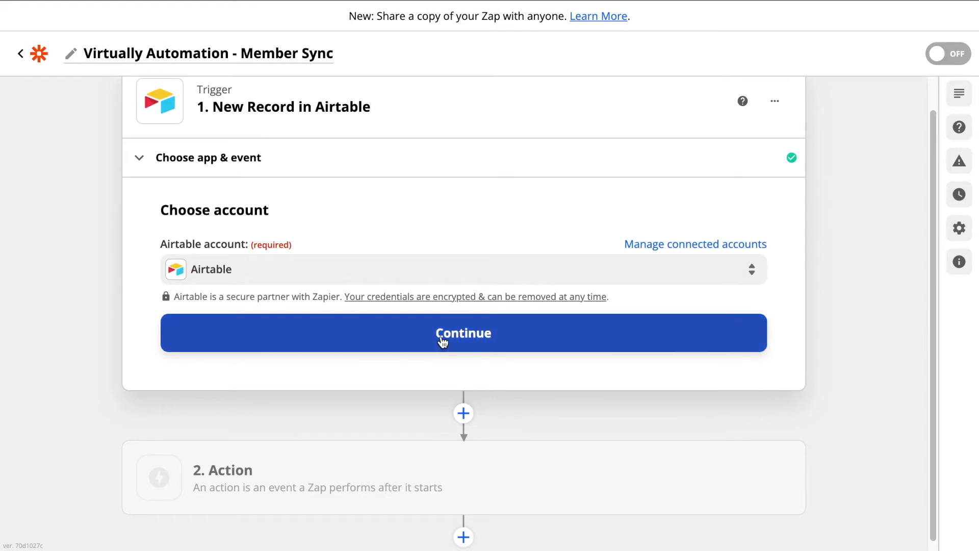
left_click(442, 341)
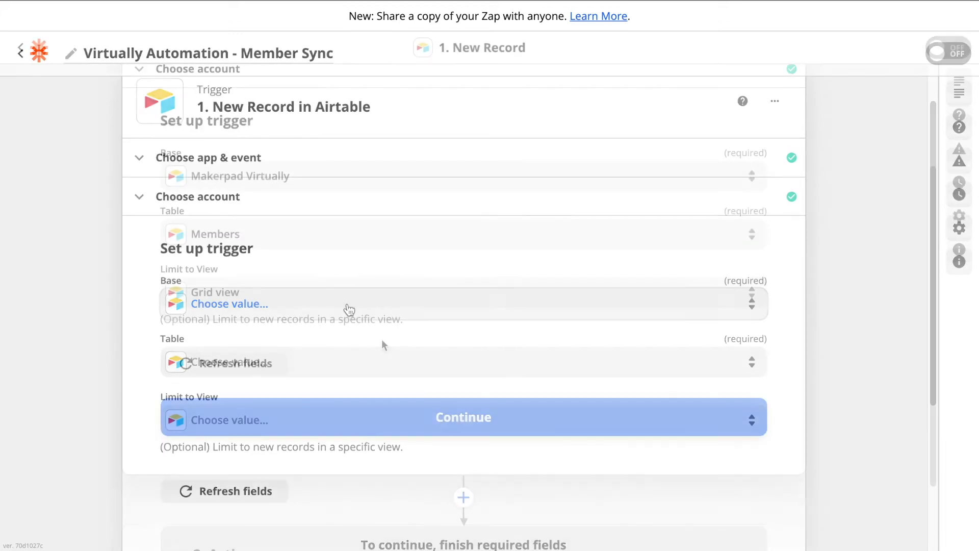
Step: Confirm the base and table, test the trigger, and accept sample Record C
left_click(477, 427)
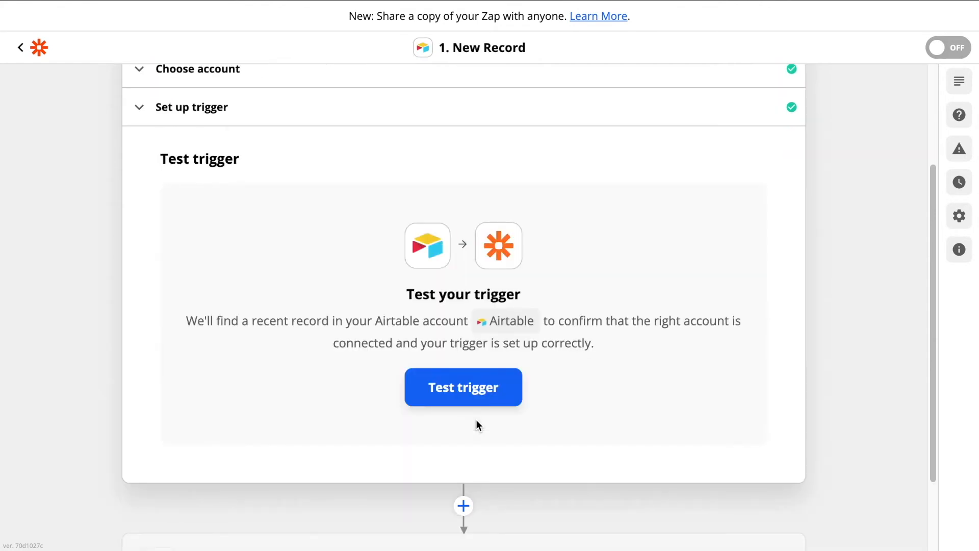
left_click(463, 382)
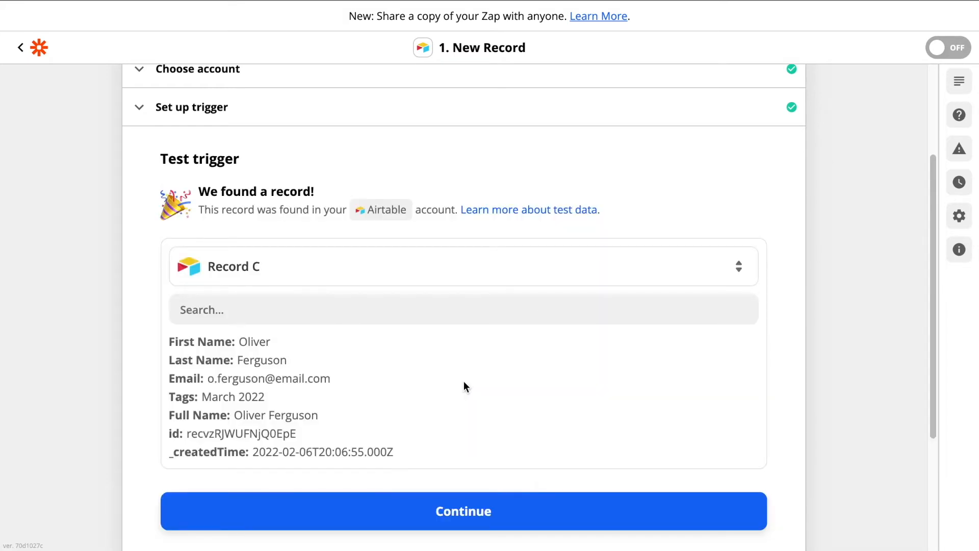
scroll(387, 376, "down", 1)
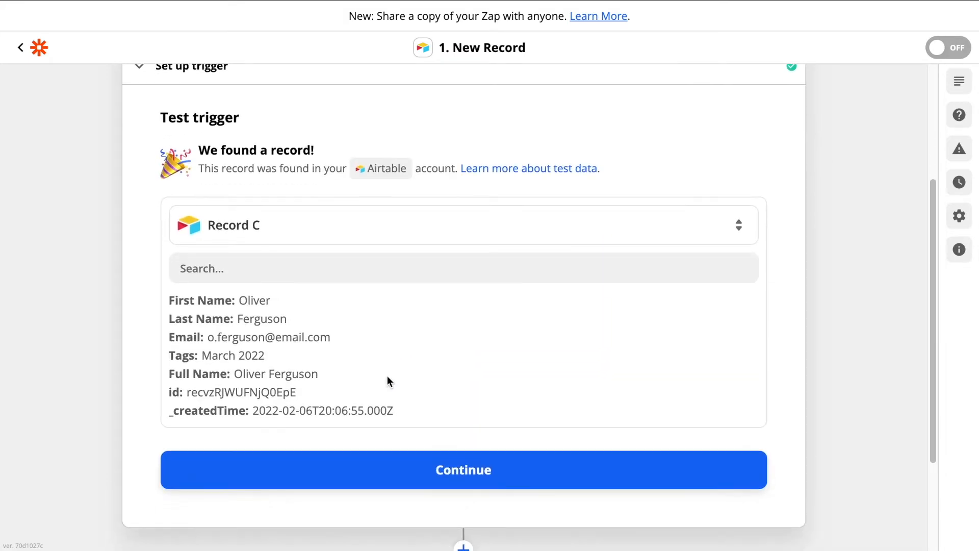
scroll(388, 375, "down", 1)
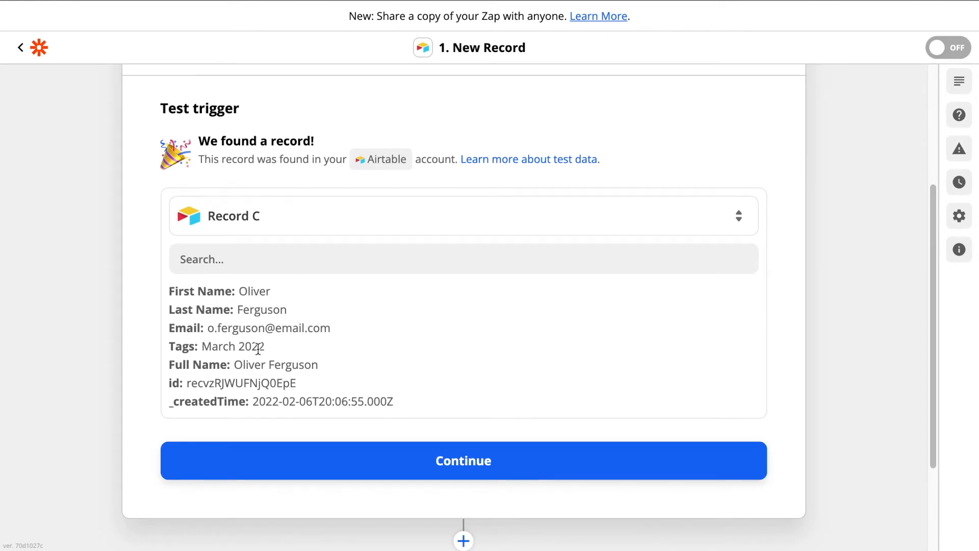
left_click(473, 462)
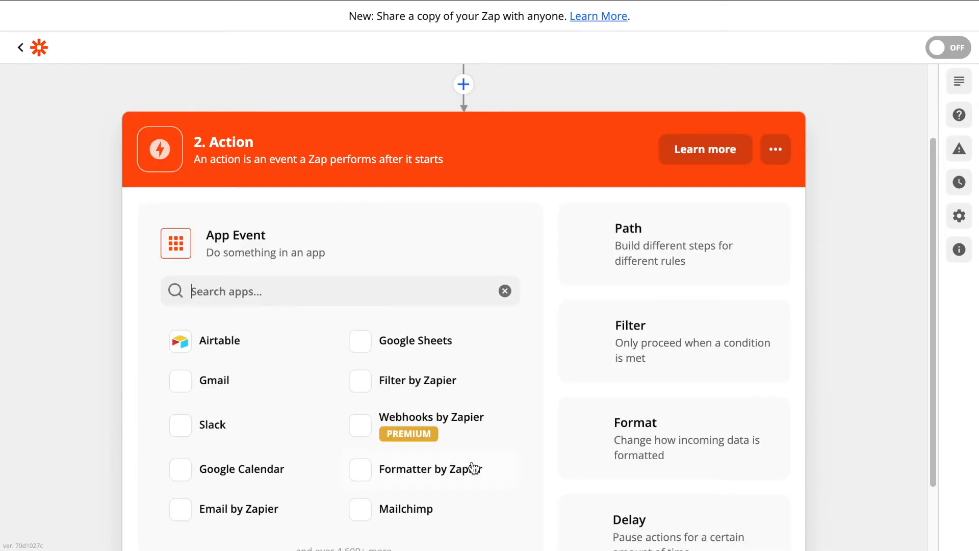
Step: Make step 2 Virtually (1.0.0) Create or Update Member with the connected Virtually account
type("Virtu")
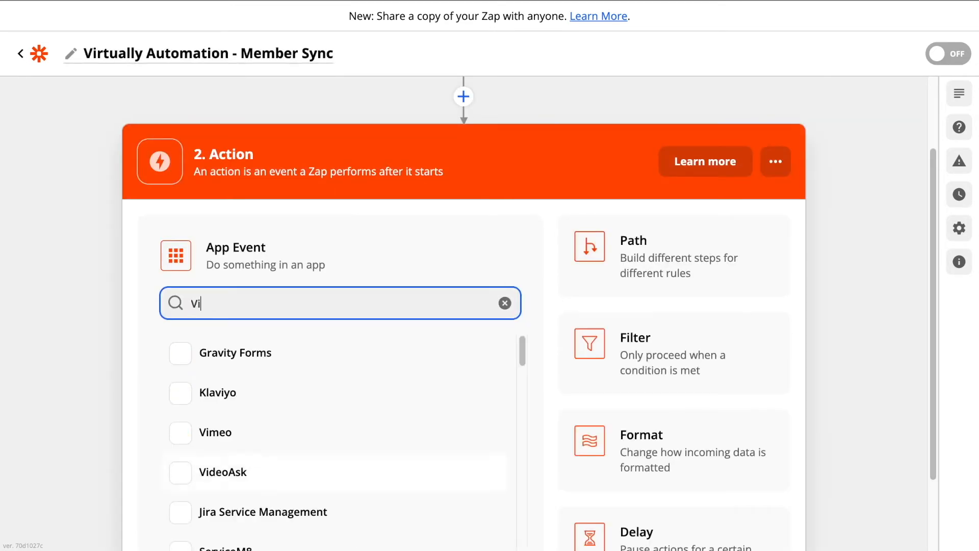
type("ally")
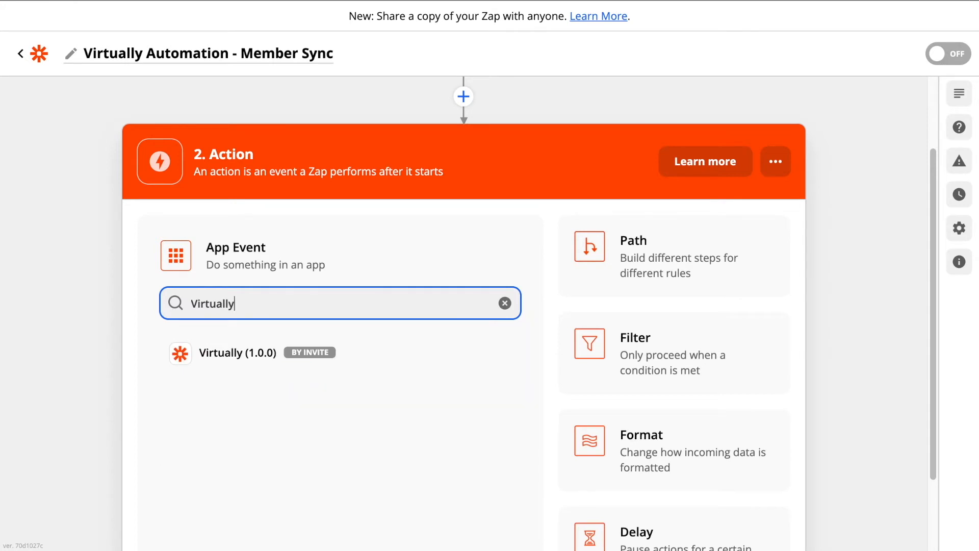
left_click(279, 352)
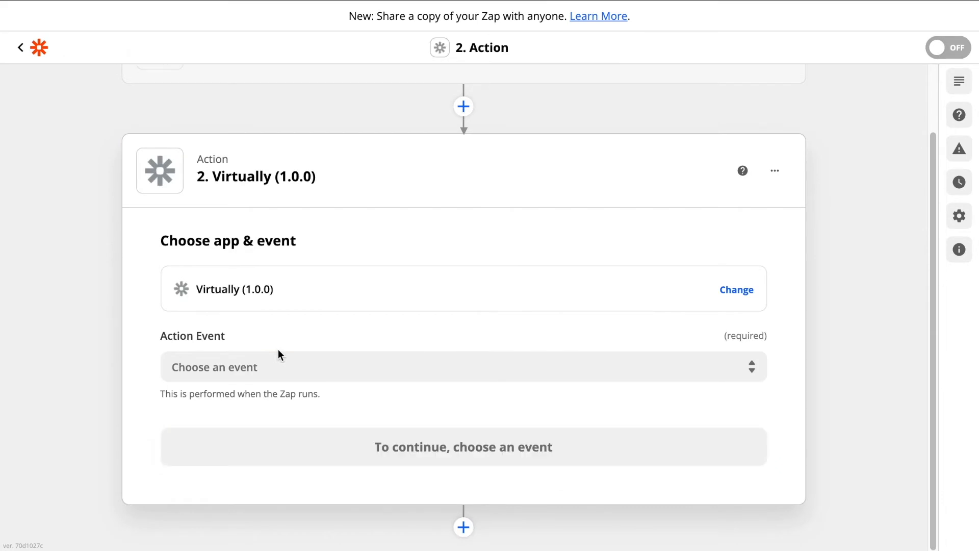
left_click(240, 367)
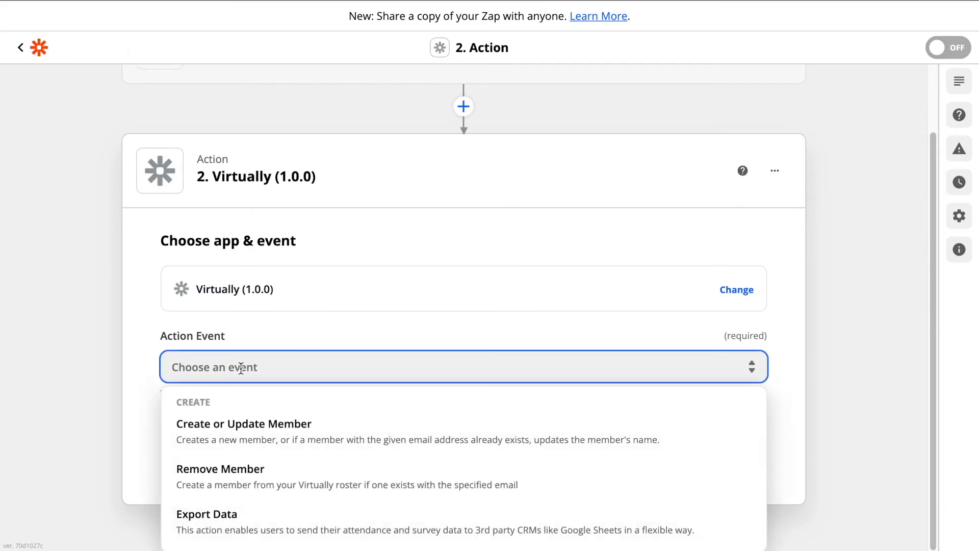
left_click(250, 431)
left_click(414, 451)
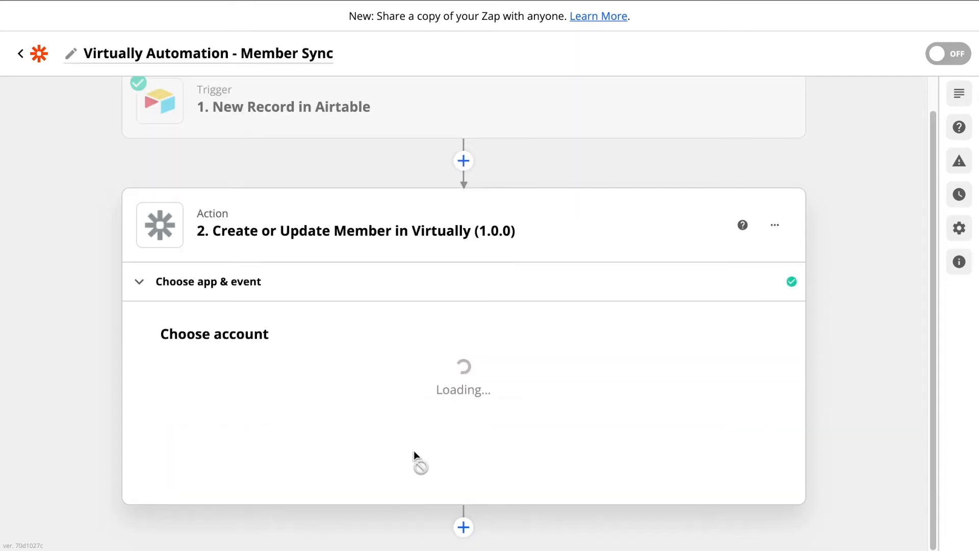
left_click(291, 384)
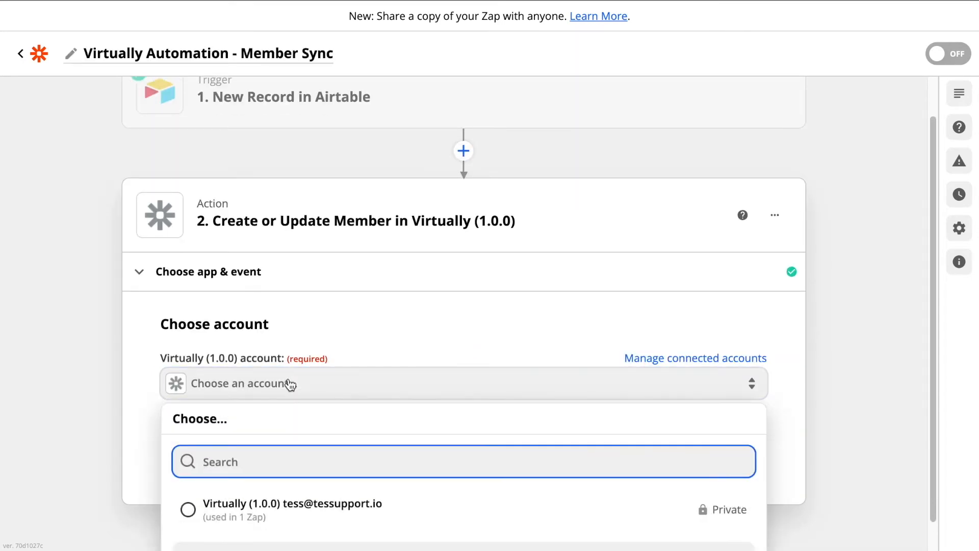
left_click(188, 512)
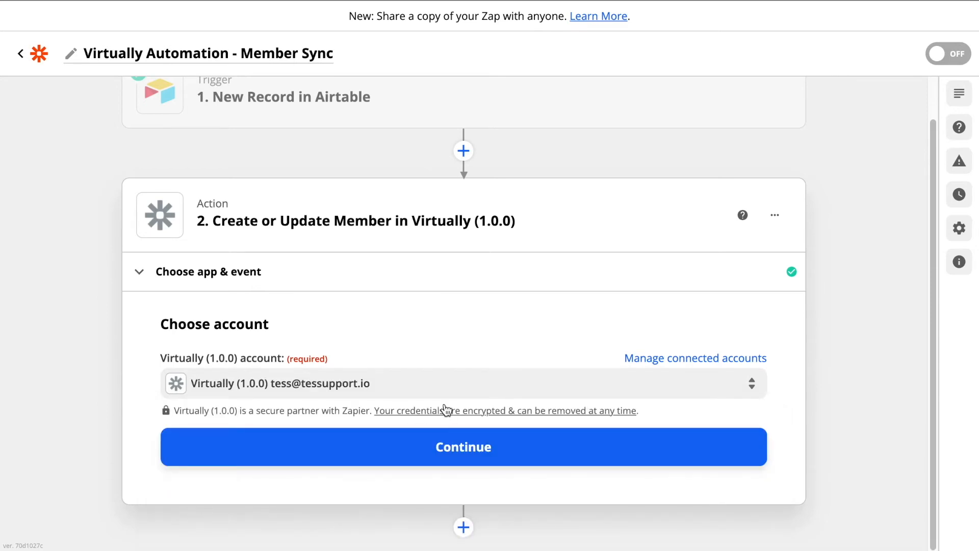
Step: Map the Airtable record's Email into the action's Email Address field
left_click(459, 447)
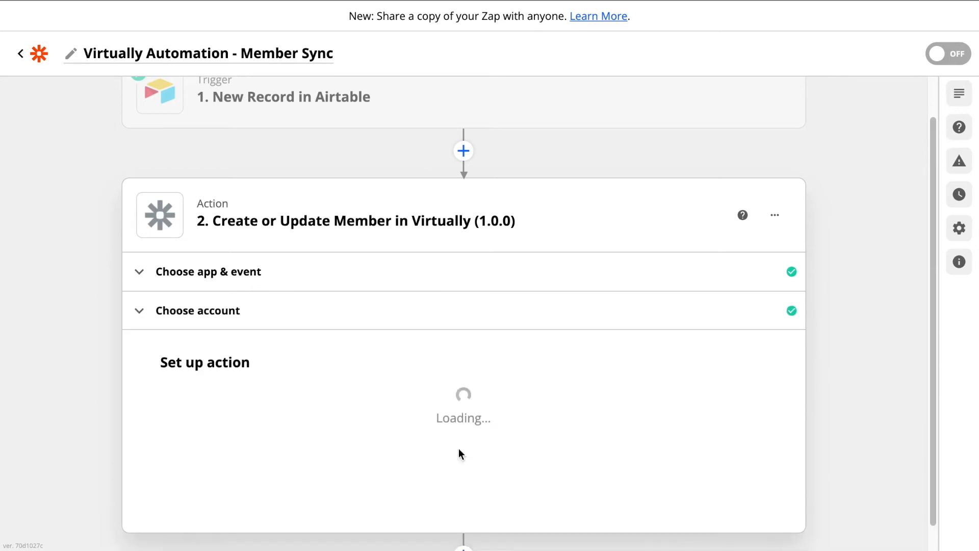
scroll(461, 455, "down", 2)
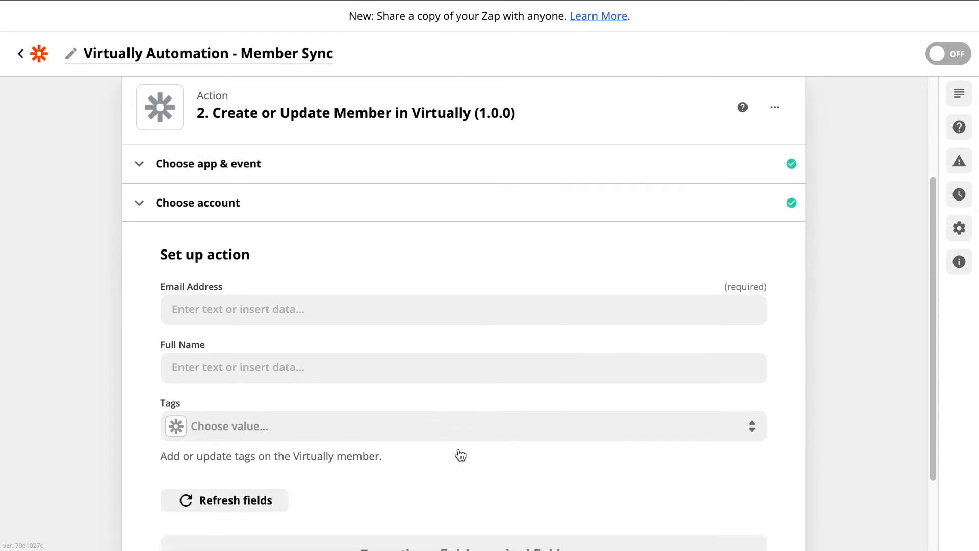
scroll(460, 454, "down", 1)
left_click(333, 278)
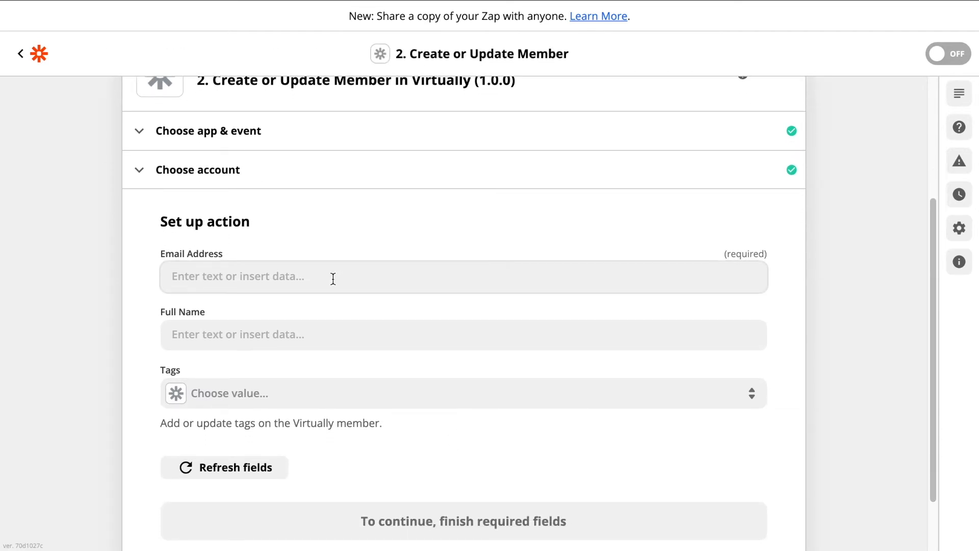
left_click(333, 279)
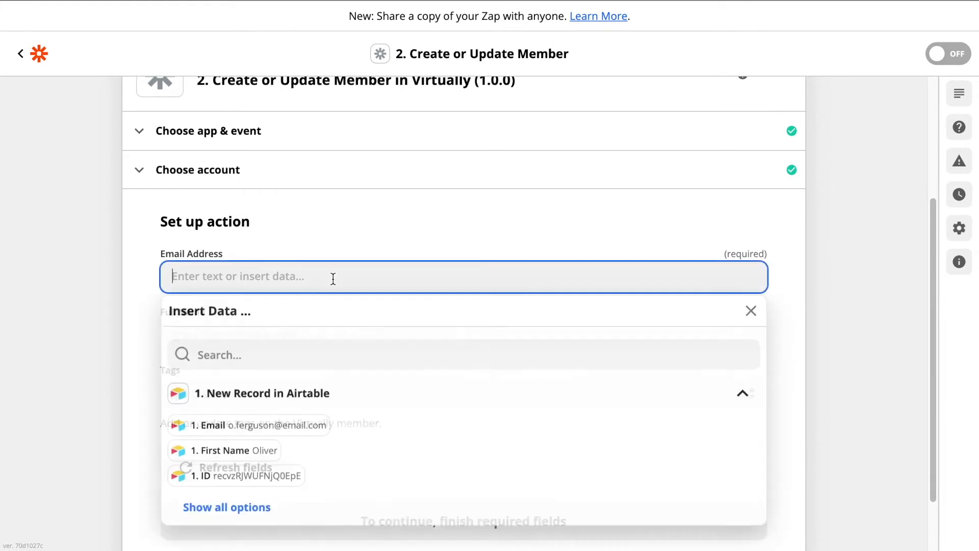
left_click(250, 431)
Step: Map the Airtable record's Full Name into the action's Full Name field
left_click(417, 227)
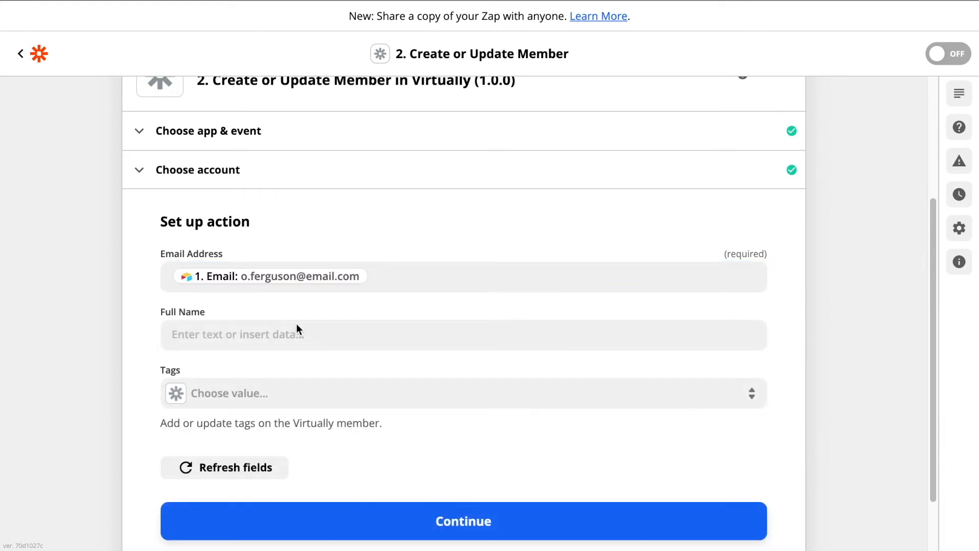
left_click(230, 344)
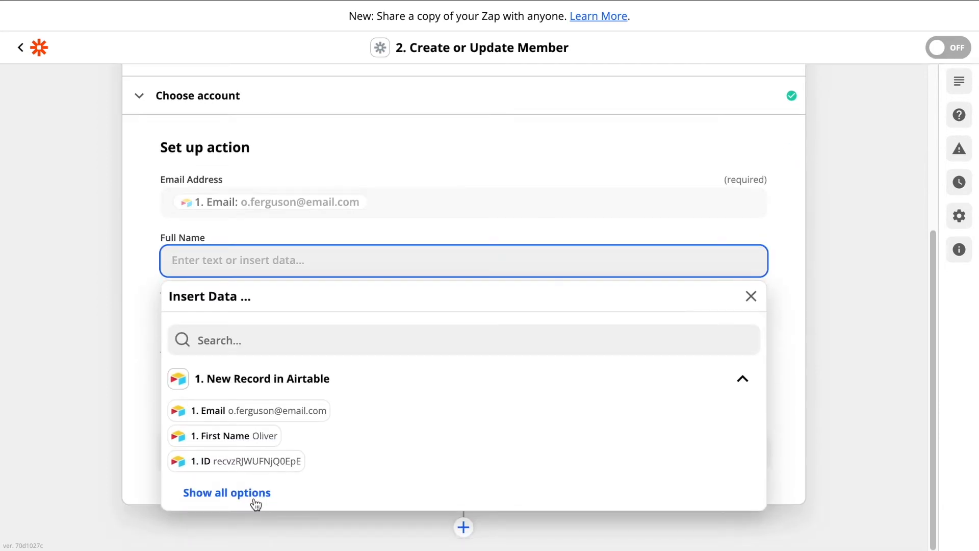
left_click(254, 492)
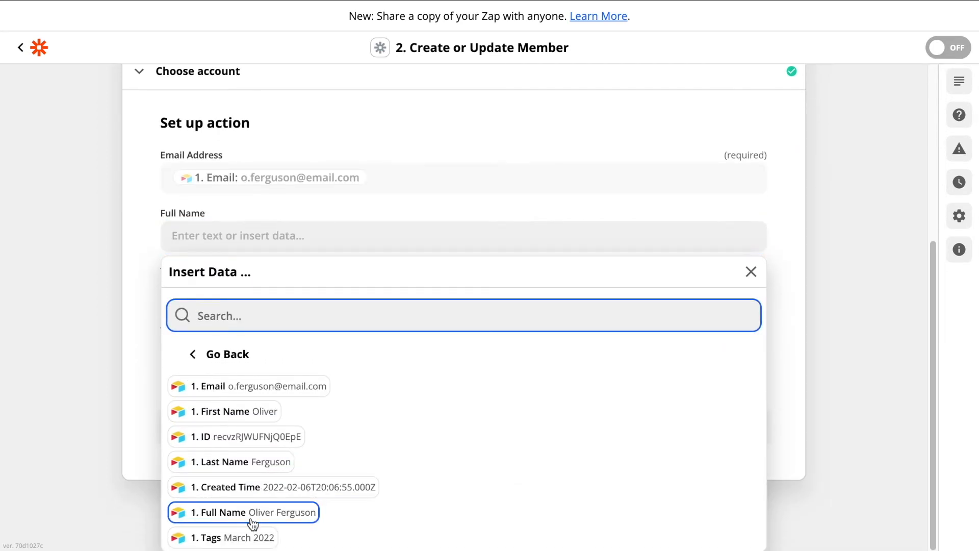
left_click(254, 514)
left_click(405, 214)
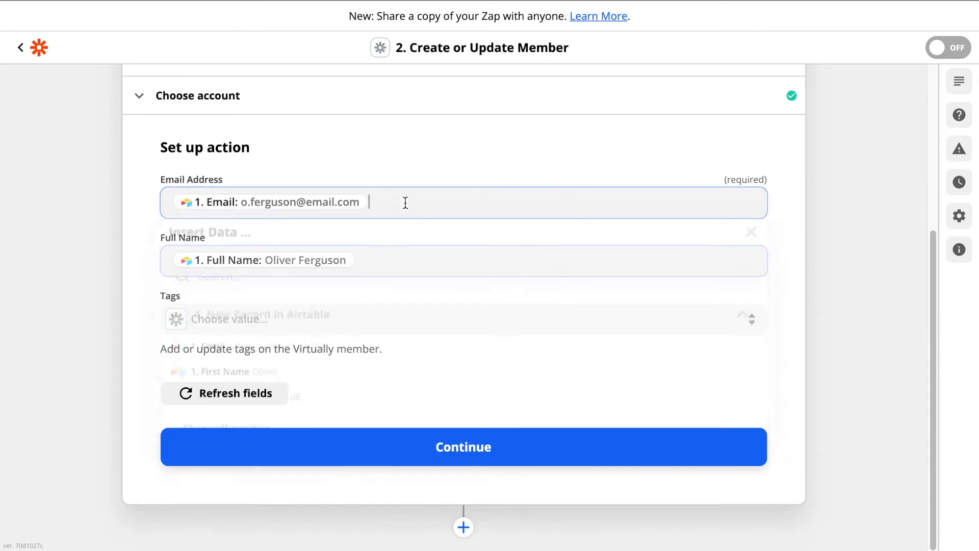
left_click(405, 200)
left_click(140, 304)
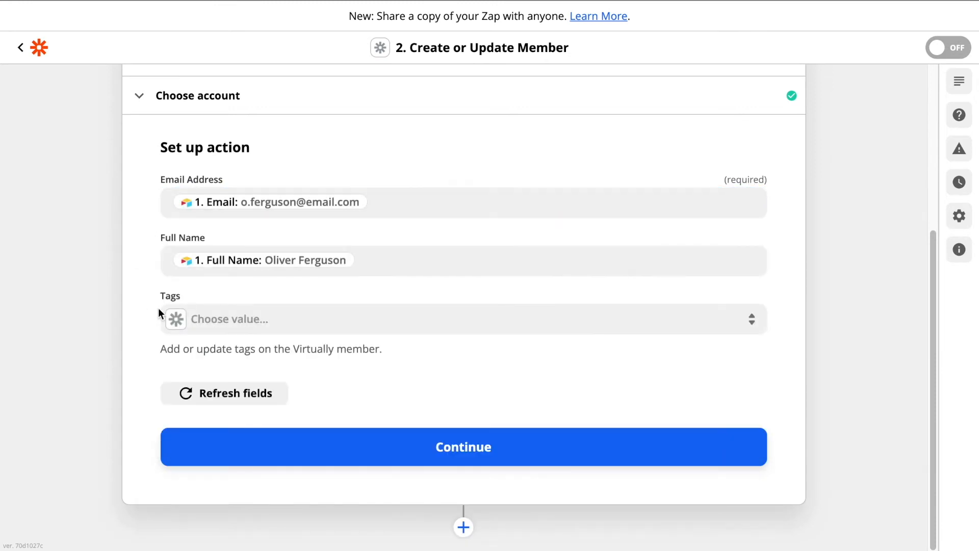
Step: Tag the Virtually member with April 2022 and finish the action setup
left_click(244, 321)
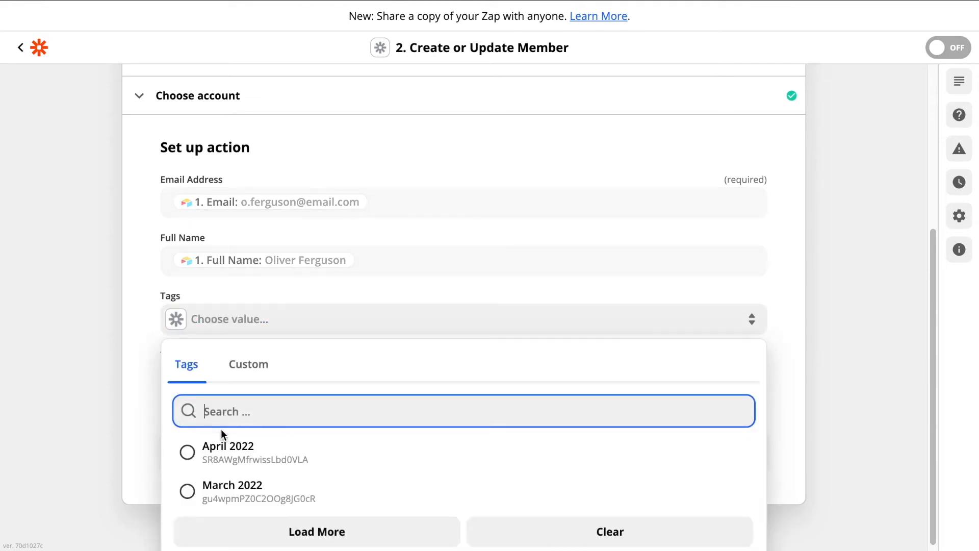
left_click(187, 452)
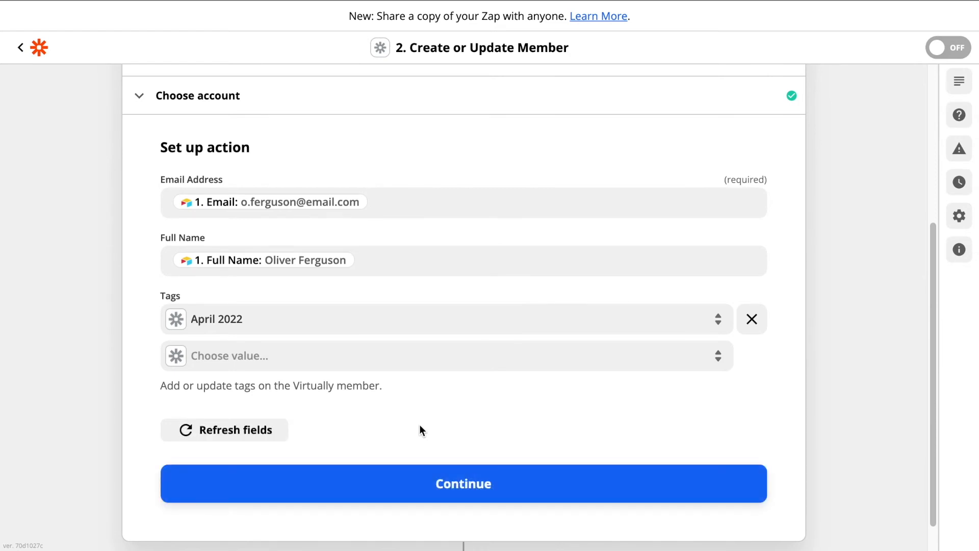
scroll(420, 439, "down", 1)
left_click(426, 456)
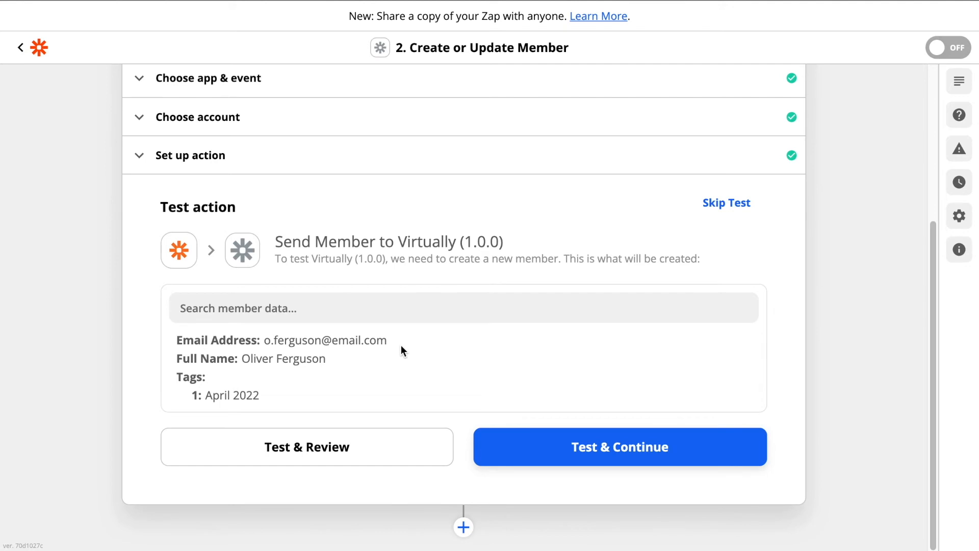
Step: Skip the action test, switch the Zap on, and return to My Zaps
left_click(724, 205)
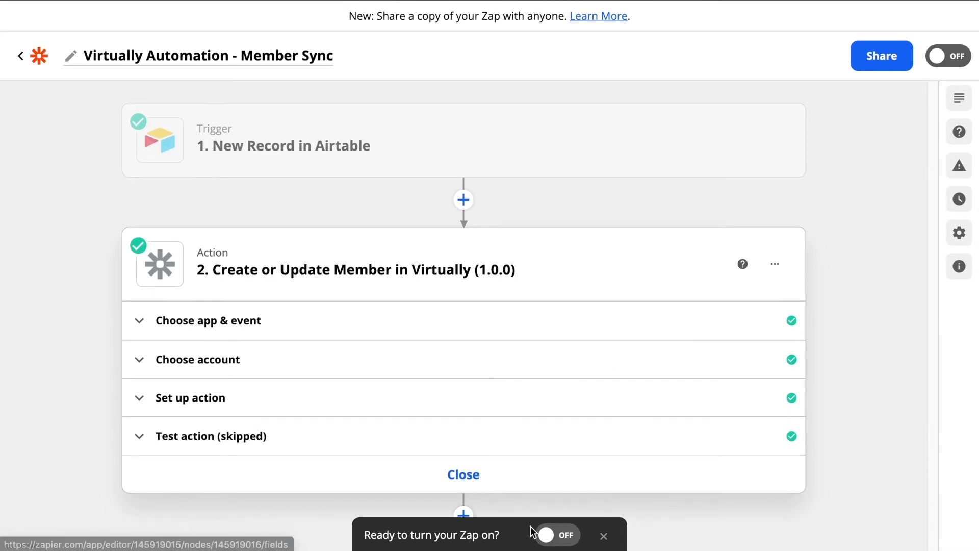
left_click(544, 536)
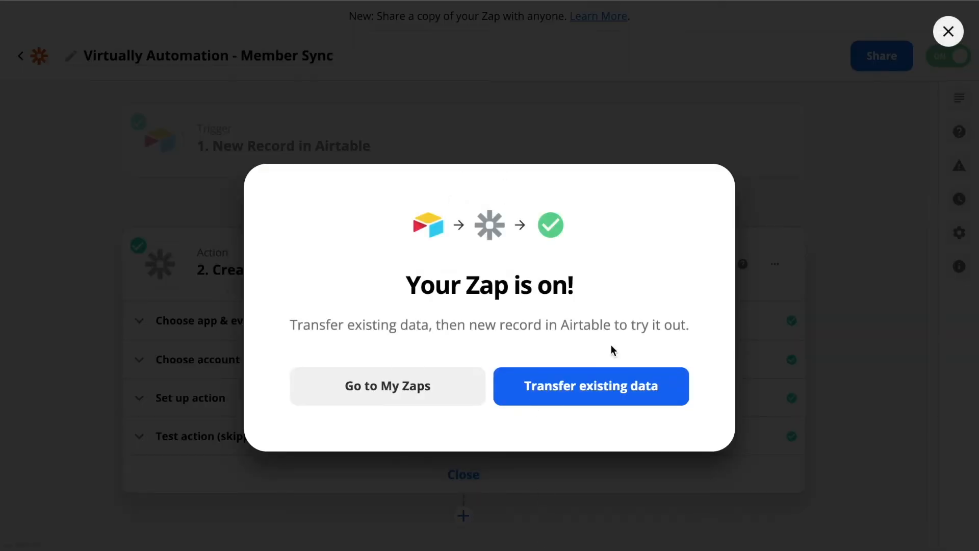
left_click(399, 390)
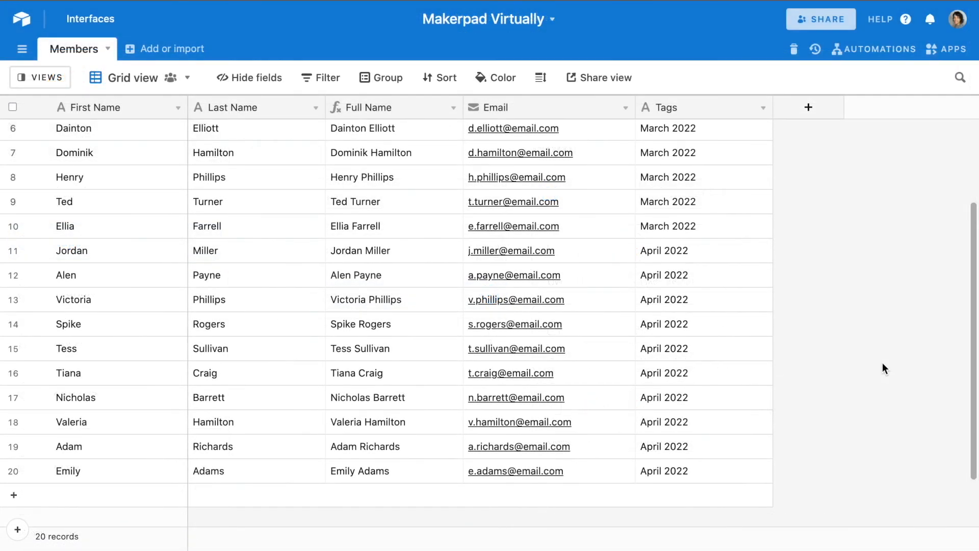
scroll(883, 367, "down", 3)
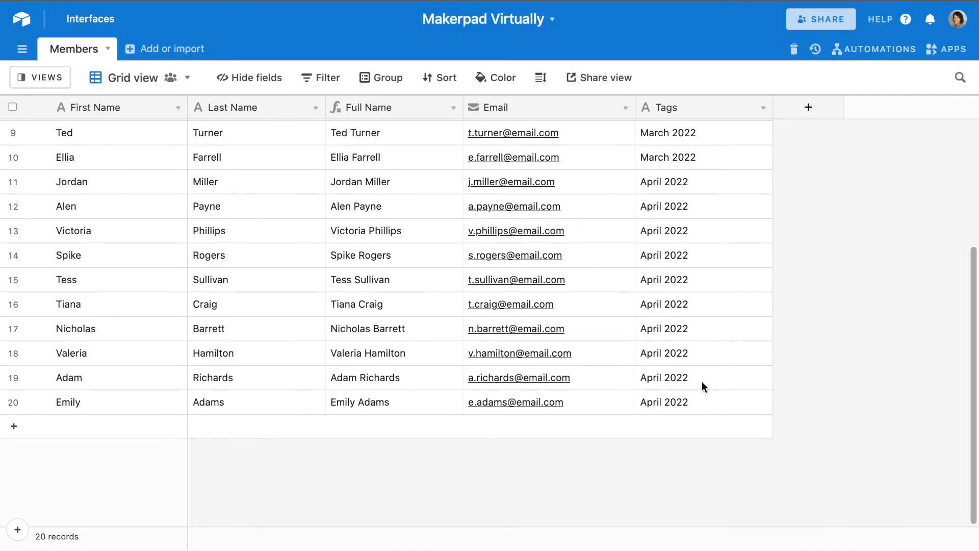
Step: Add a Members row with the member's first name, last name, email and April 2022 tag
left_click(142, 430)
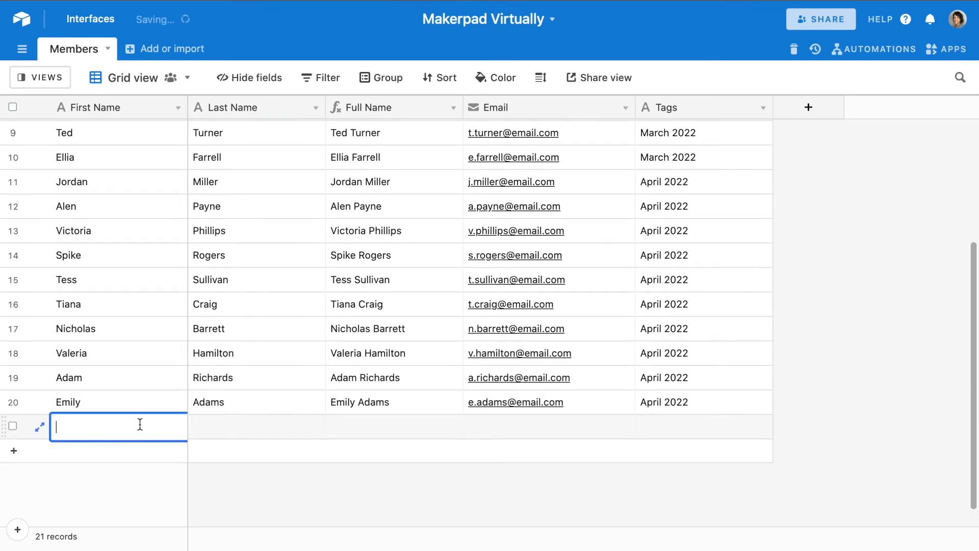
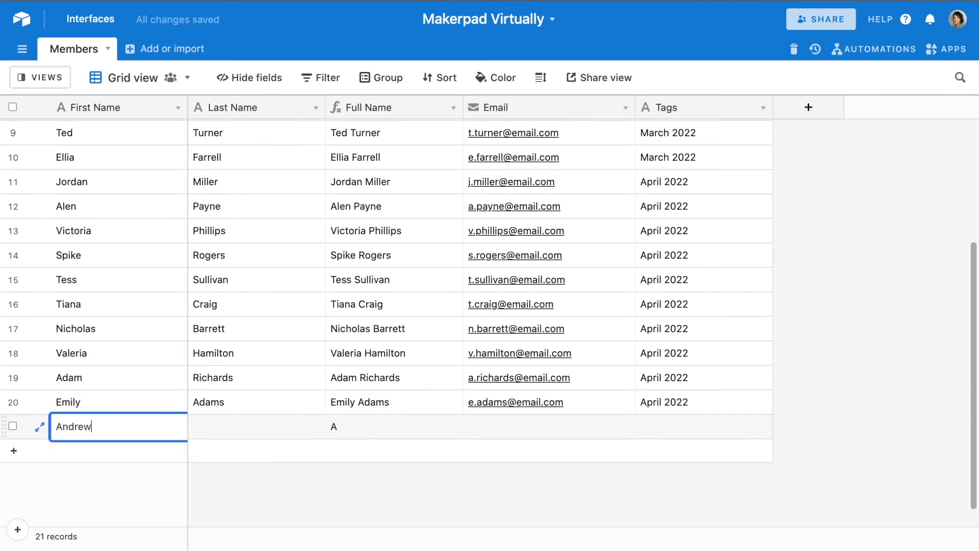
left_click(245, 429)
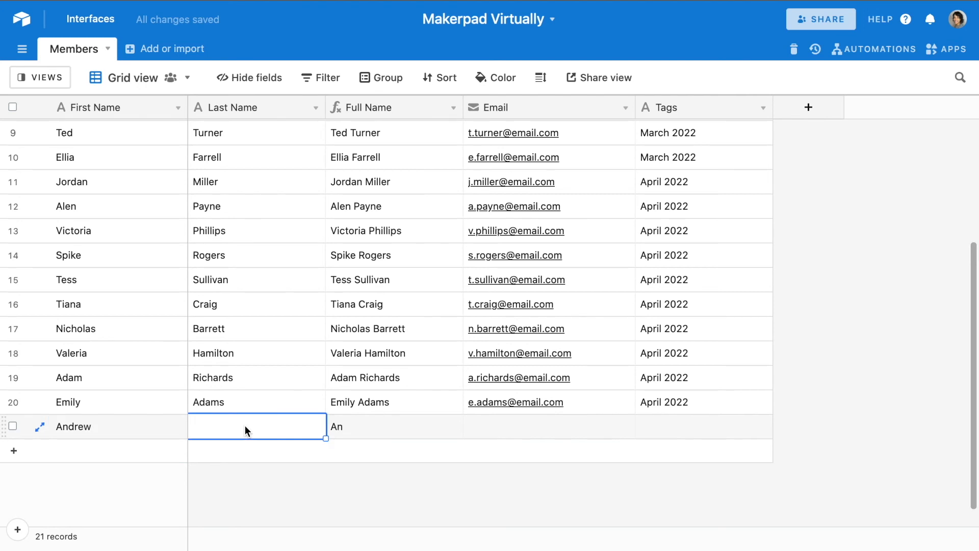
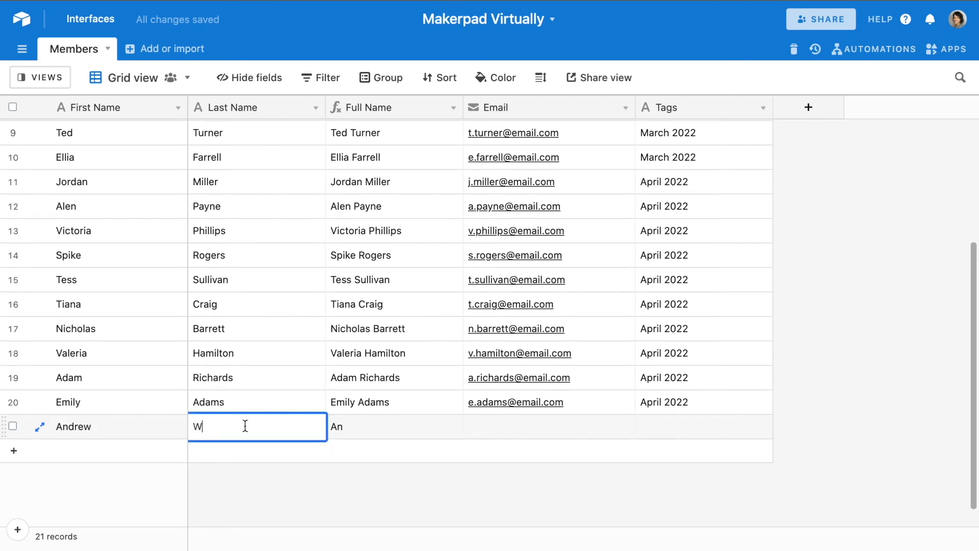
left_click(559, 426)
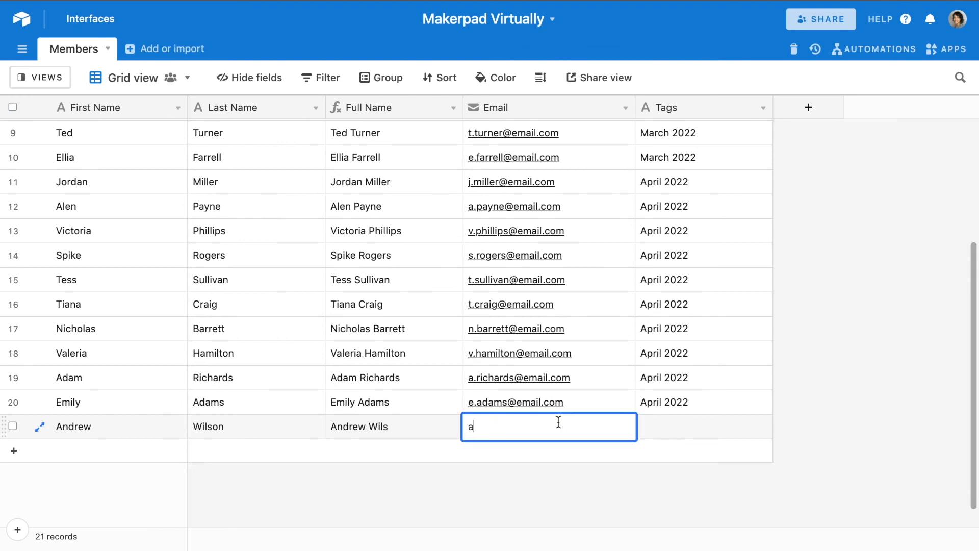
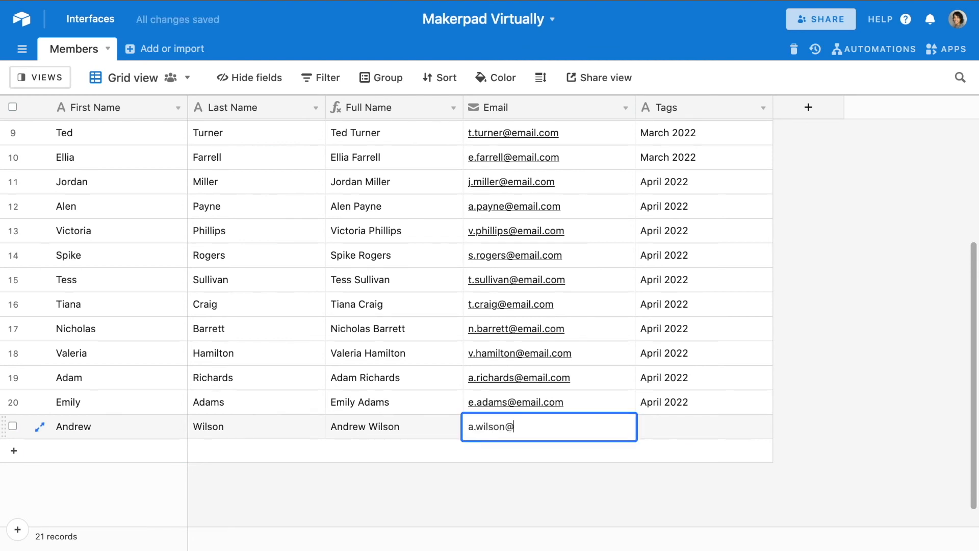
left_click(692, 428)
type("April 2022")
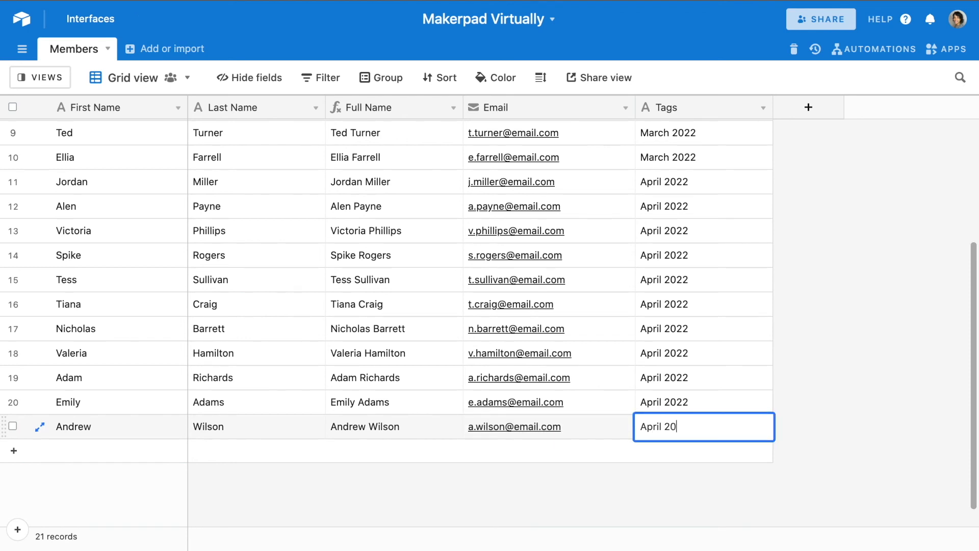
left_click(867, 377)
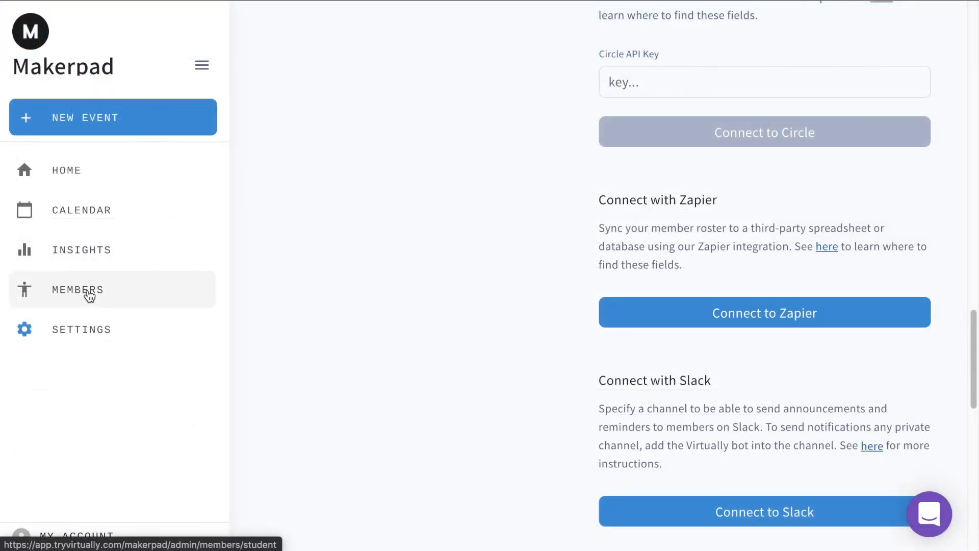
Step: Check the Makerpad Members table for the new Airtable member tagged April 2022
left_click(90, 295)
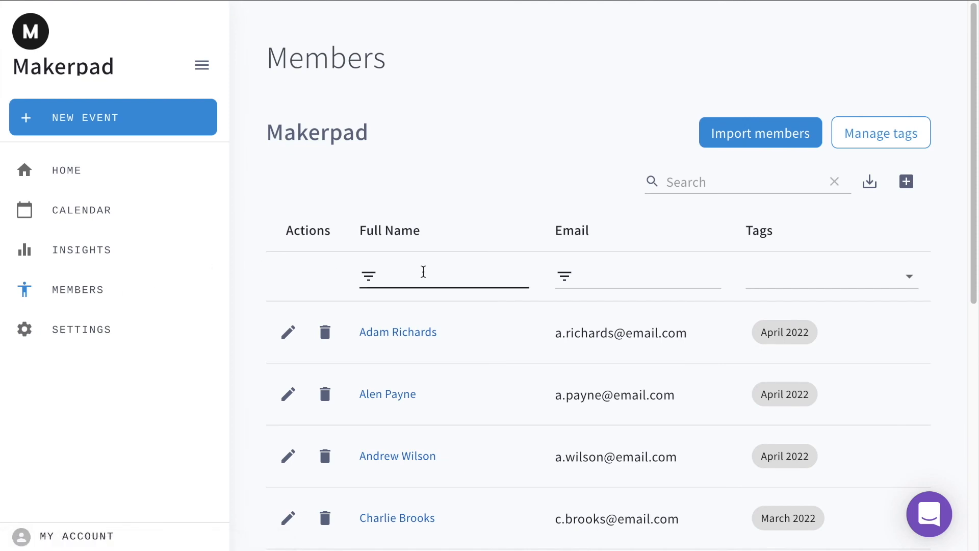
scroll(423, 272, "down", 5)
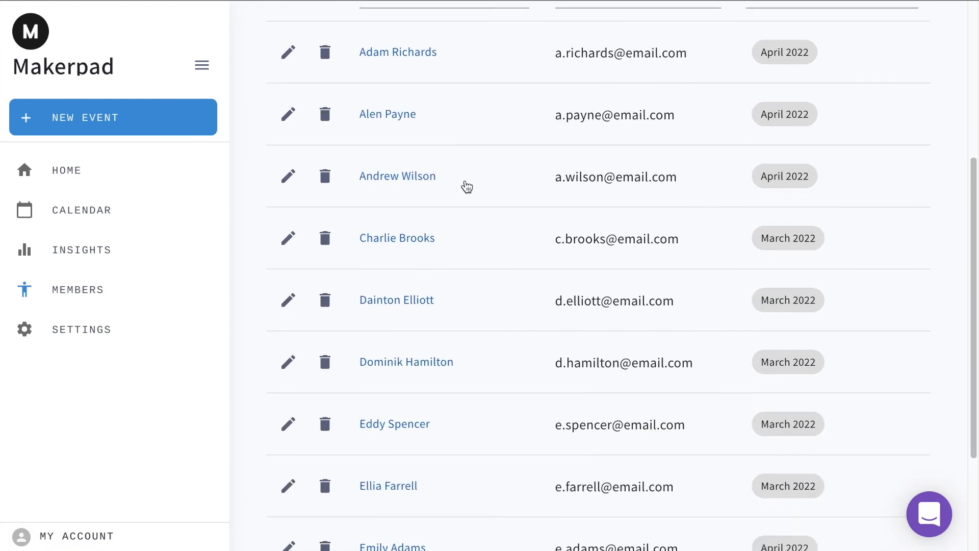
scroll(464, 186, "down", 3)
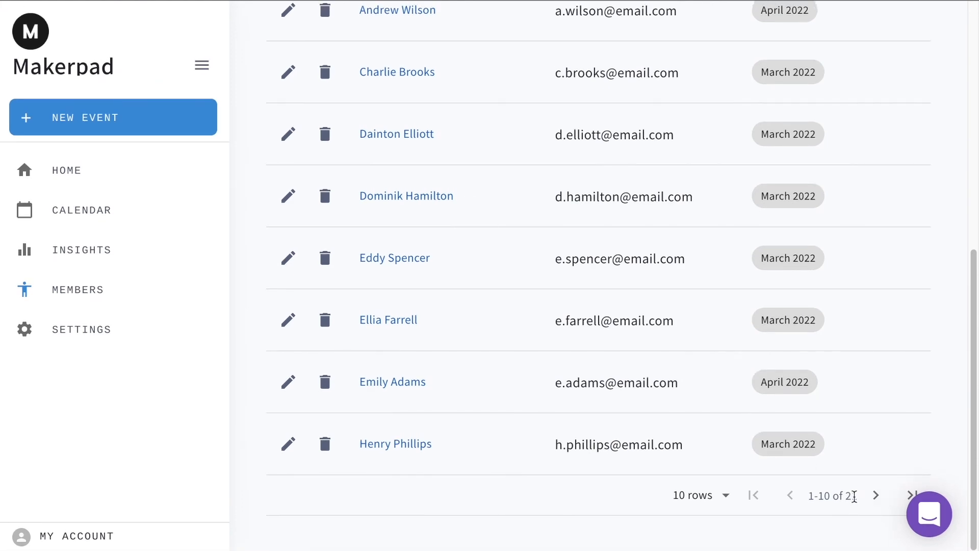
scroll(685, 376, "up", 3)
scroll(685, 376, "up", 3)
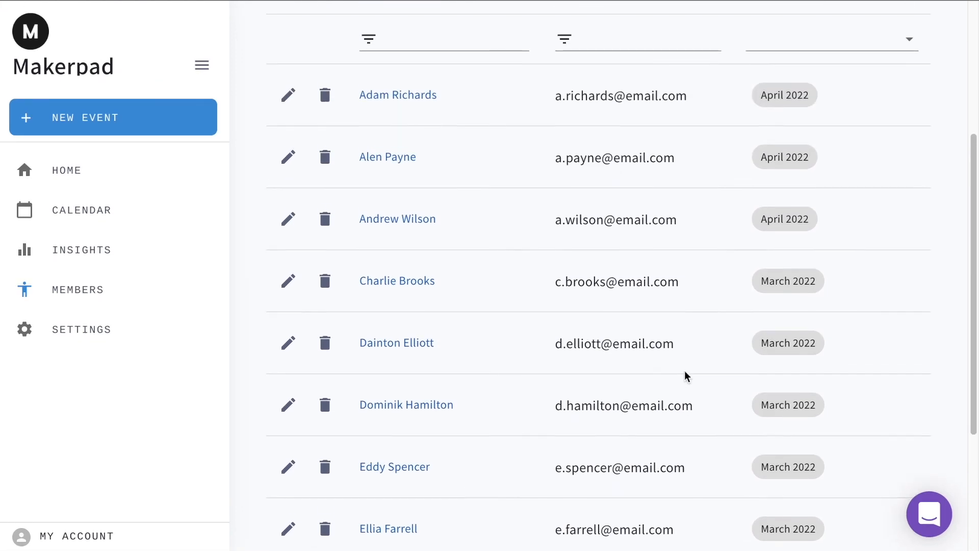